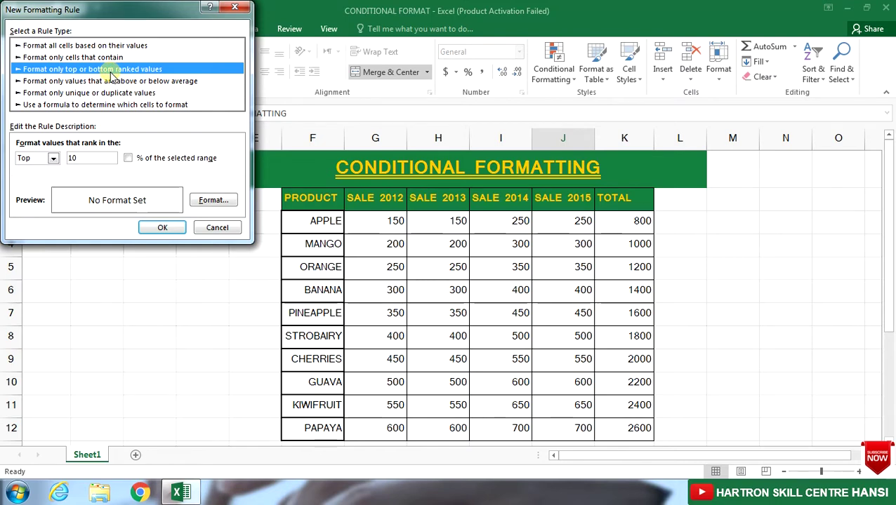
Step: Start a new formatting rule for the SALE 2012 values in G3:G12 that targets the Top 3 ranked values
click(217, 228)
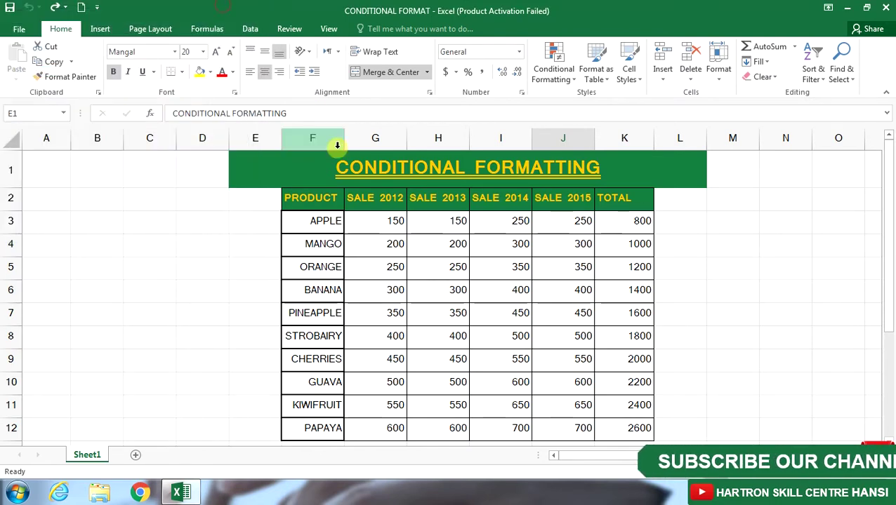
drag(363, 225, 360, 435)
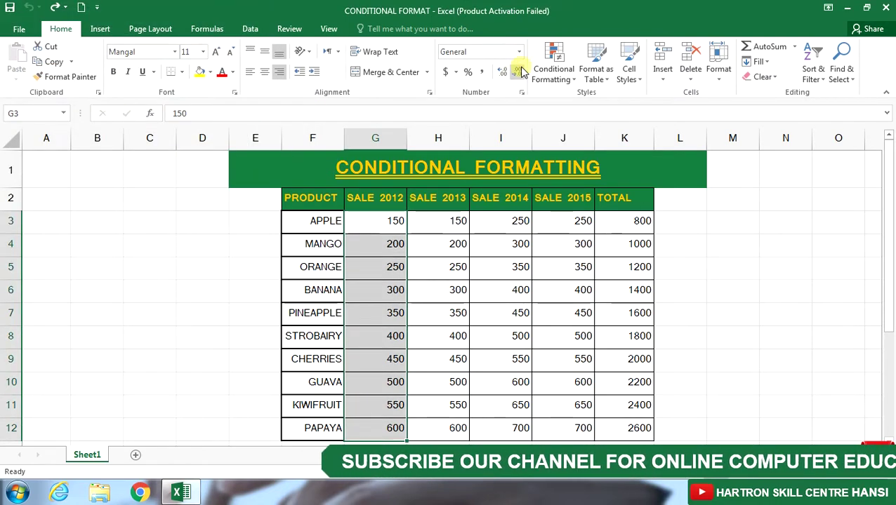
click(566, 79)
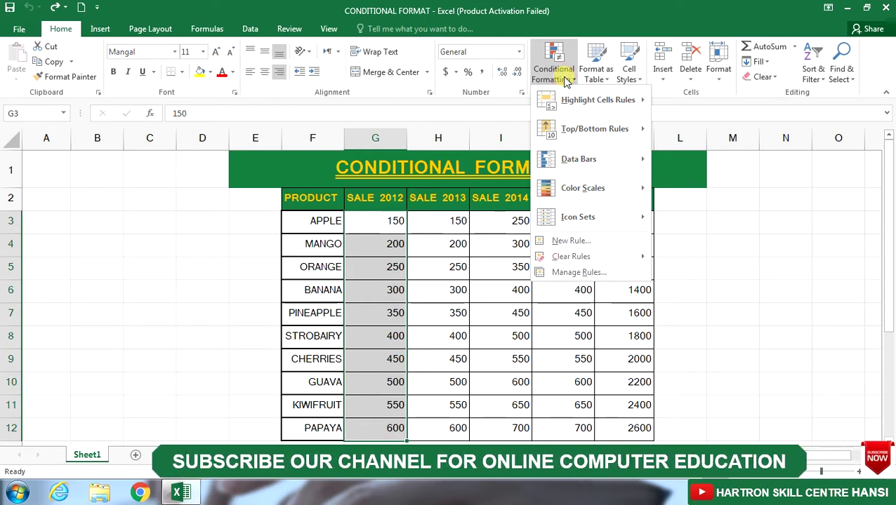
click(580, 241)
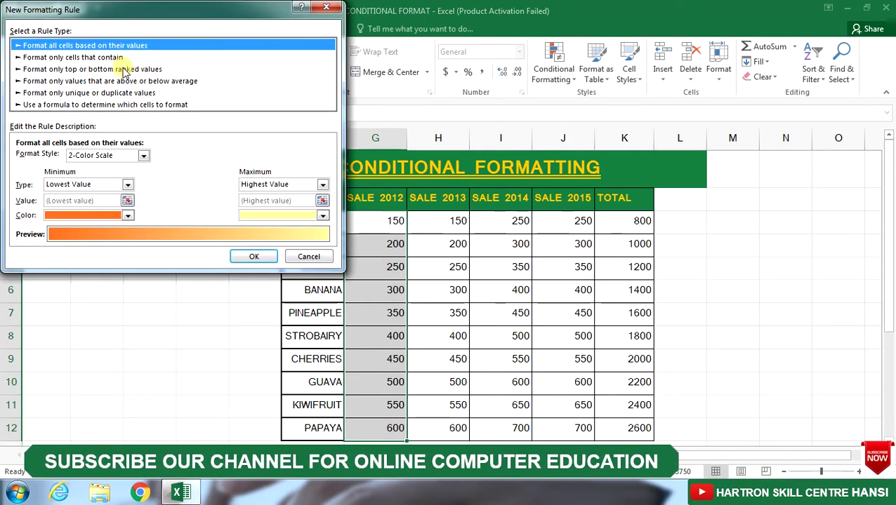
click(125, 70)
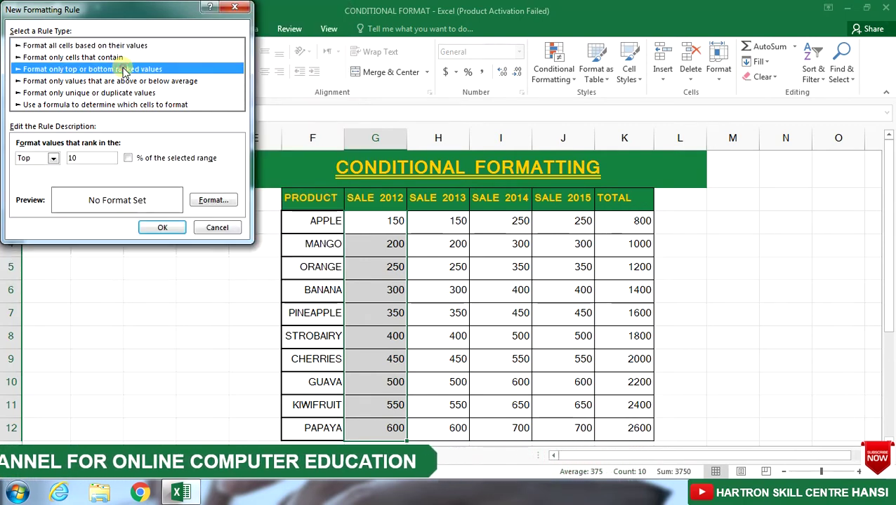
double_click(74, 157)
text(3)
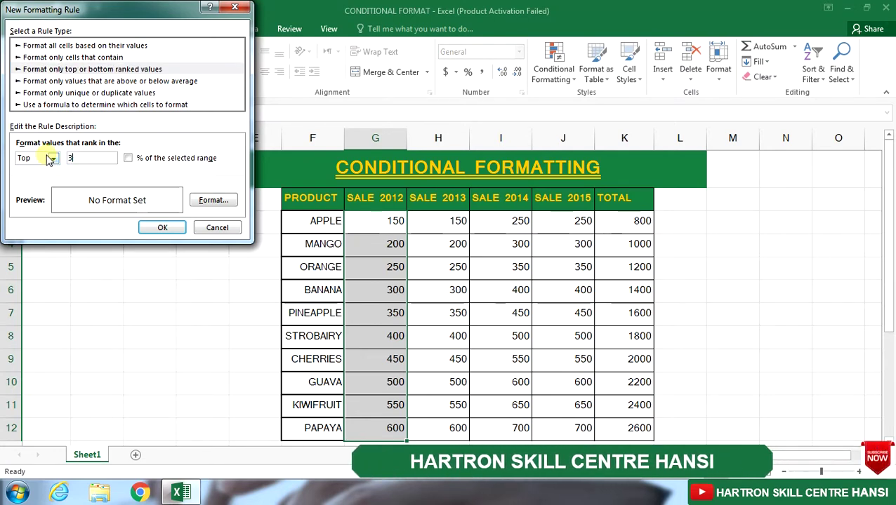
Step: Format the top 3 rule with a dark green fill and bold yellow font, and apply it to the SALE 2012 values
click(209, 202)
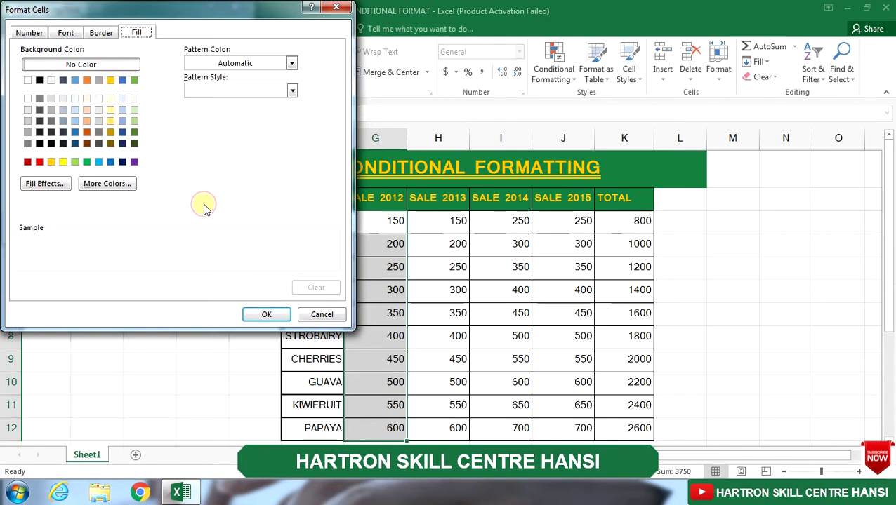
click(134, 133)
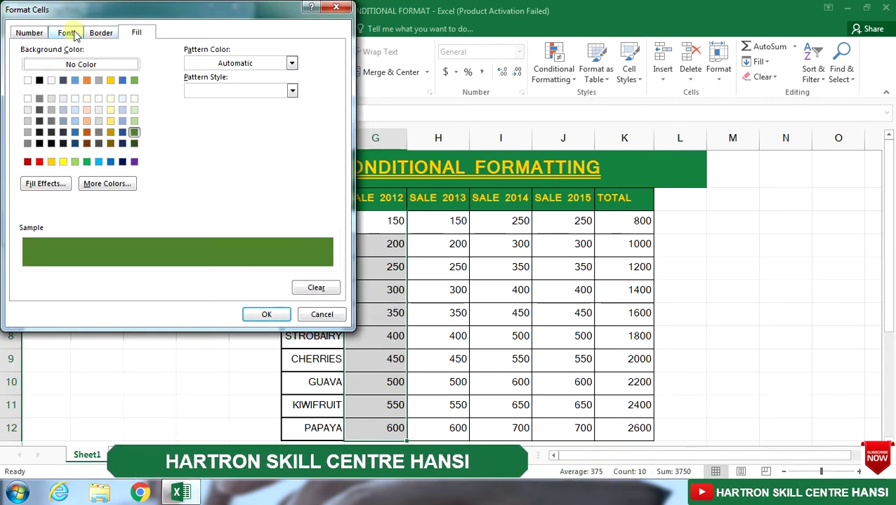
click(68, 33)
click(203, 91)
click(266, 142)
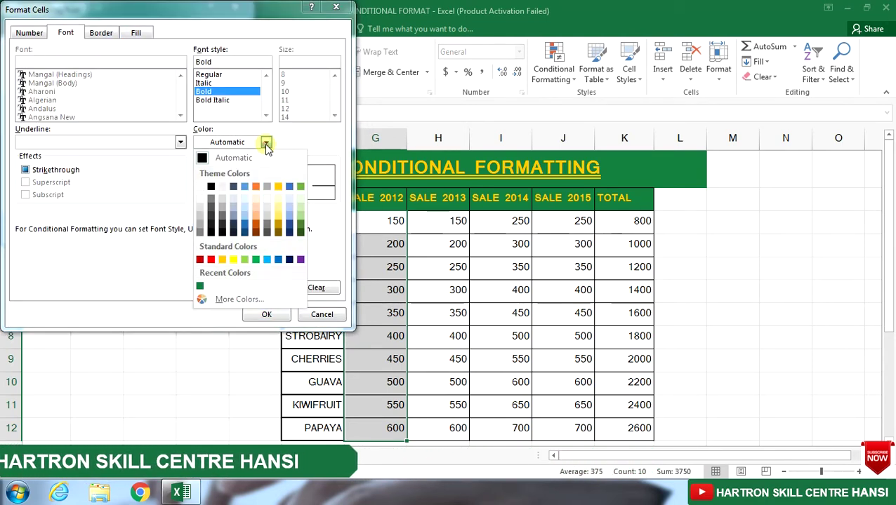
click(254, 200)
click(266, 314)
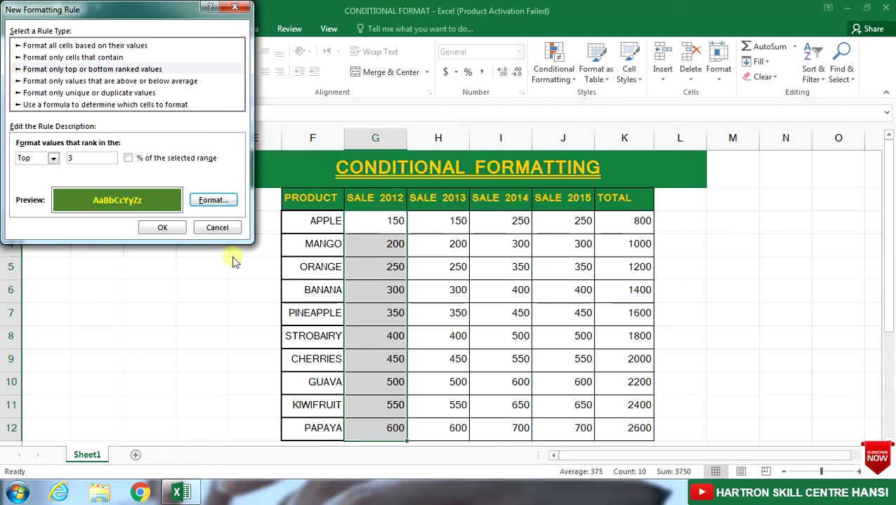
click(162, 227)
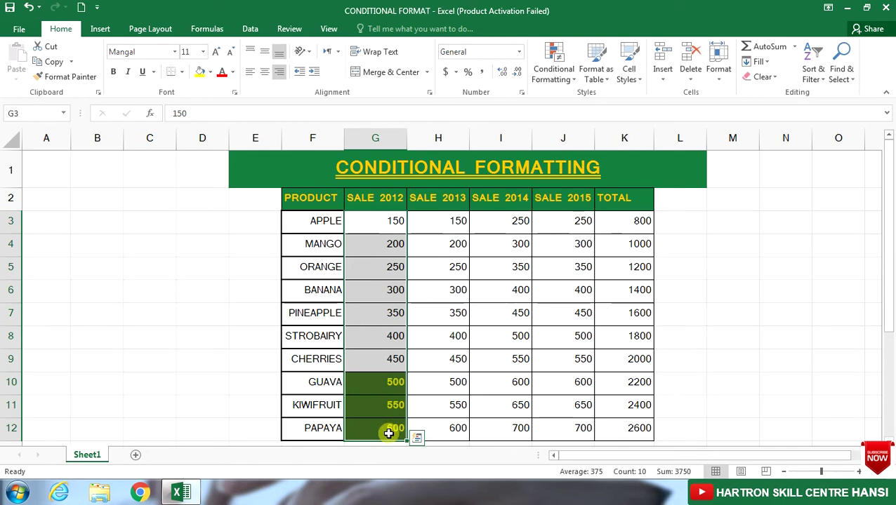
Step: Start another ranked-values rule for the SALE 2012 values that targets the Bottom 3
click(565, 77)
click(572, 239)
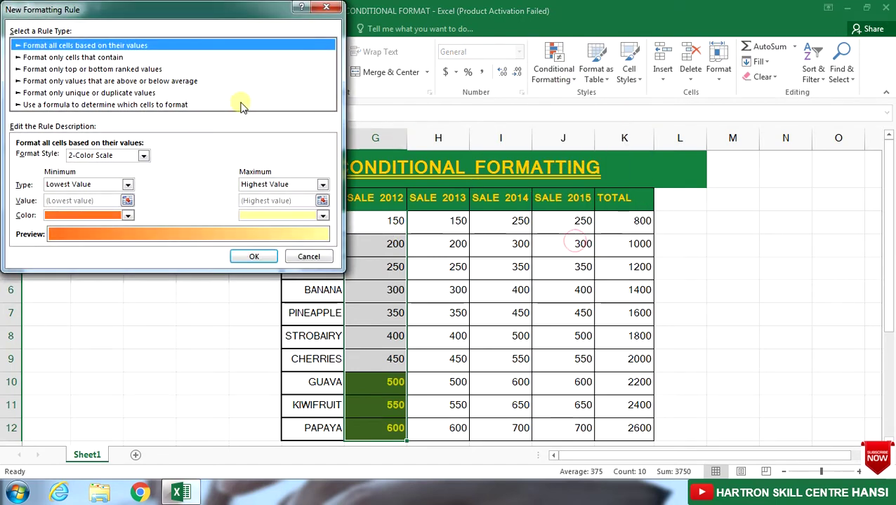
click(132, 70)
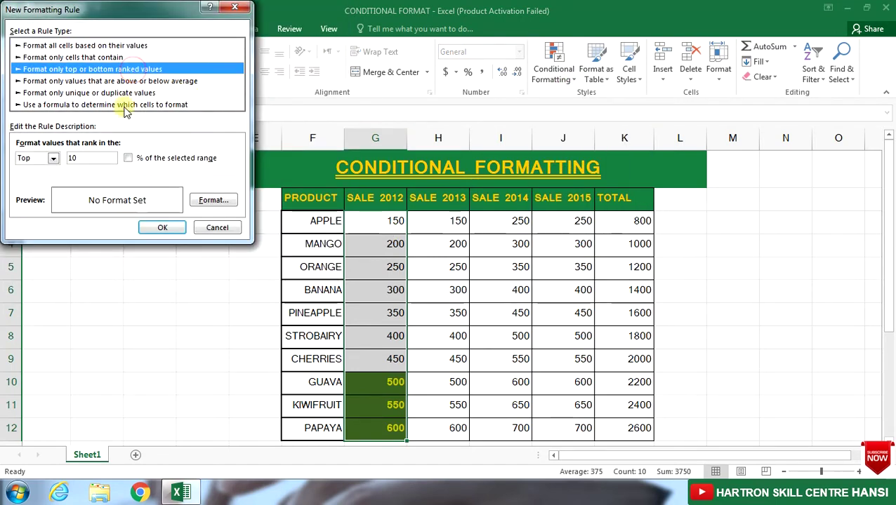
click(51, 159)
click(31, 179)
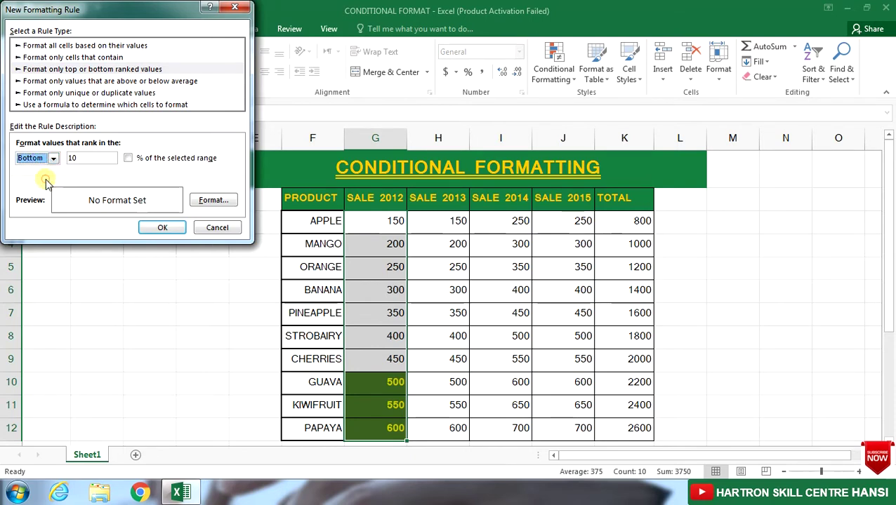
click(78, 159)
double_click(78, 158)
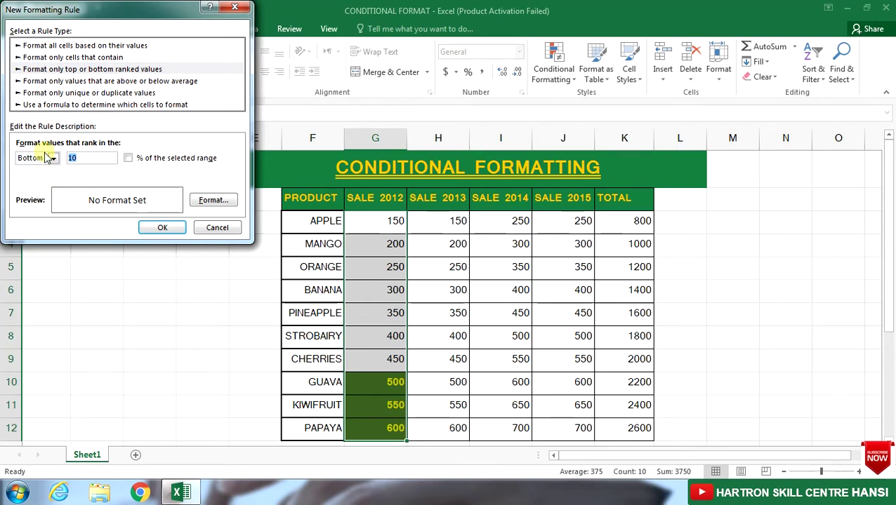
text(3)
Step: Give the bottom 3 rule a yellow fill and bold green font, and apply it to the SALE 2012 values
click(208, 202)
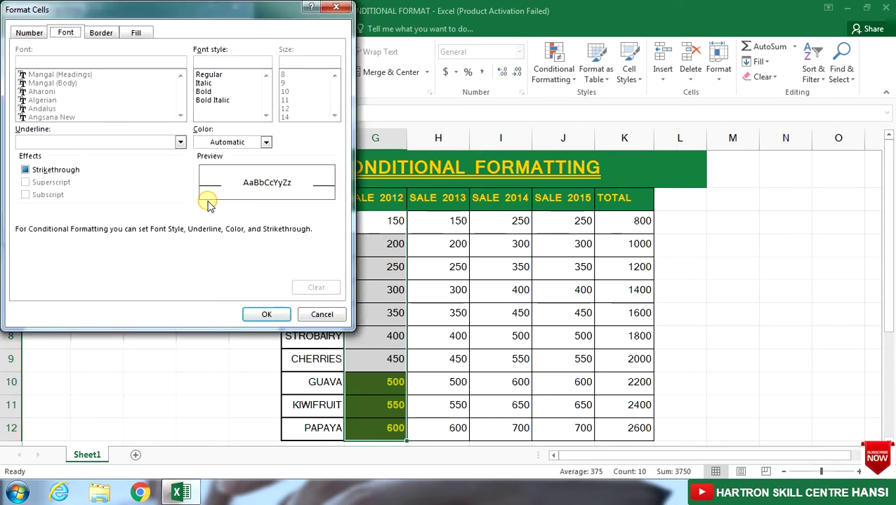
click(137, 34)
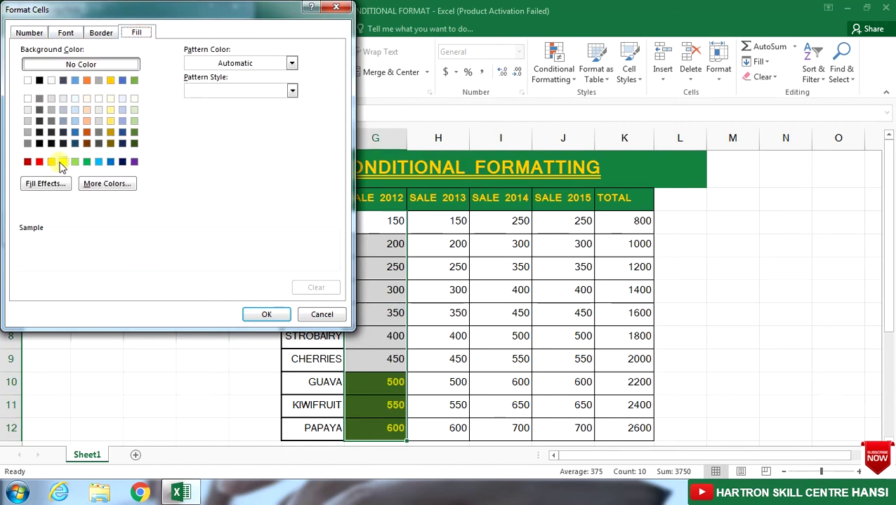
click(62, 162)
click(64, 33)
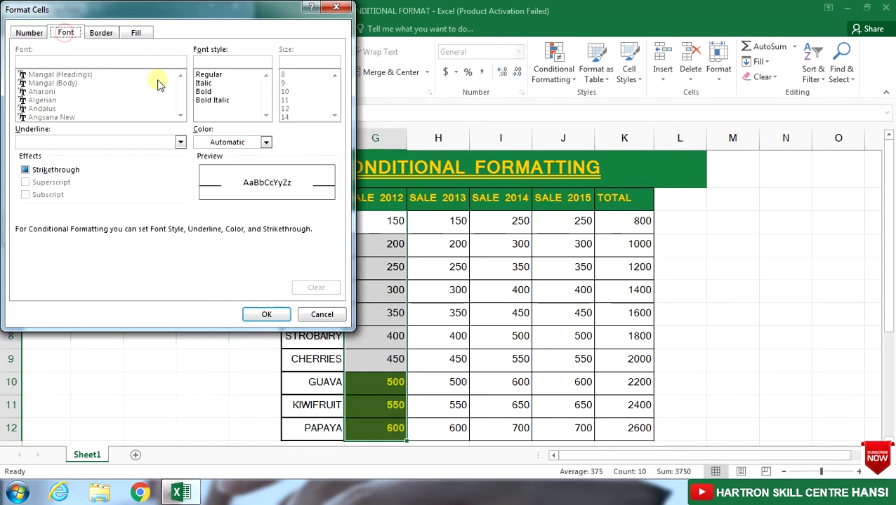
click(205, 92)
click(266, 142)
click(304, 228)
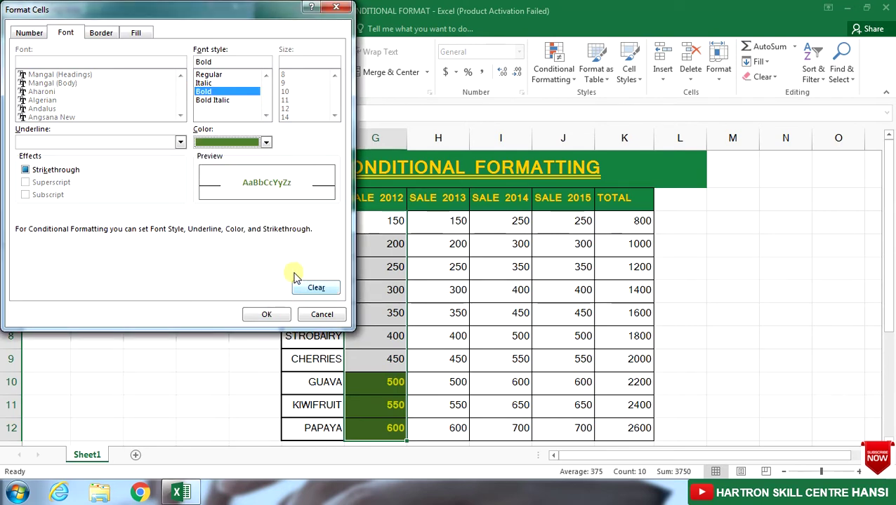
click(266, 314)
click(164, 227)
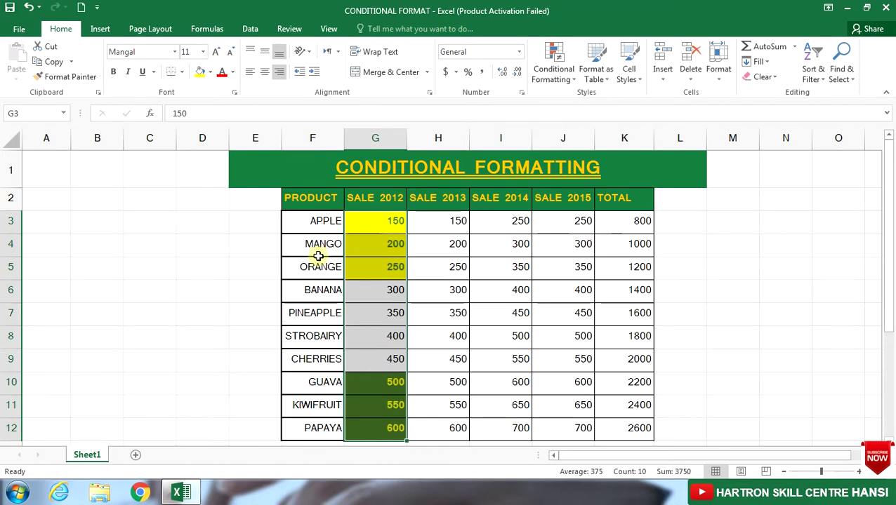
Step: Start a new formatting rule for the SALE 2013 values in H3:H12 that targets values above the average
drag(444, 224, 436, 435)
click(565, 81)
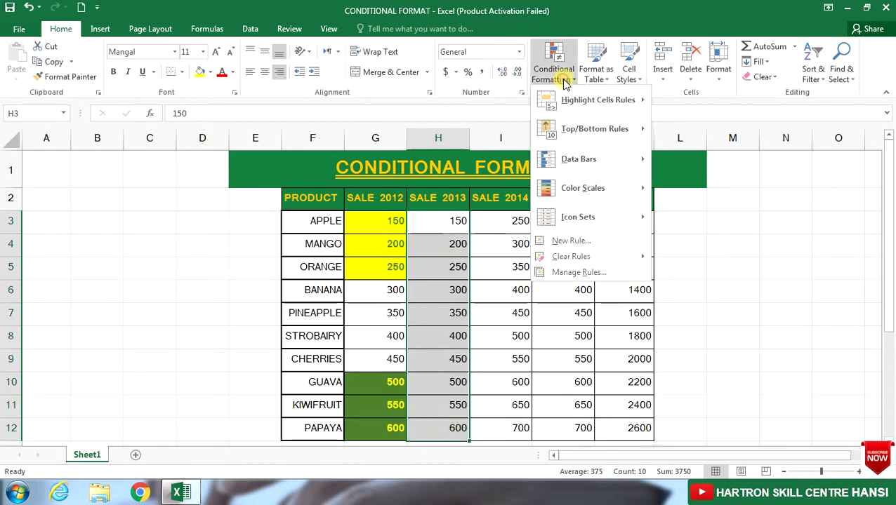
click(565, 240)
click(83, 81)
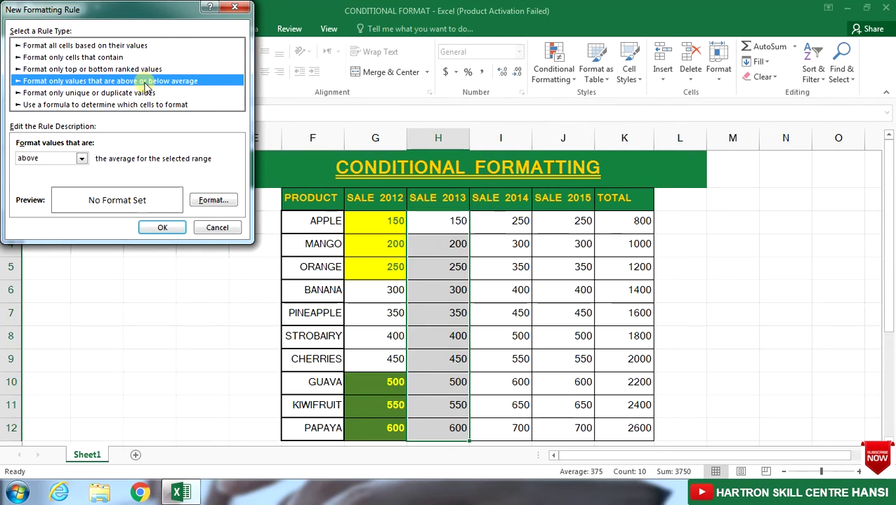
click(81, 159)
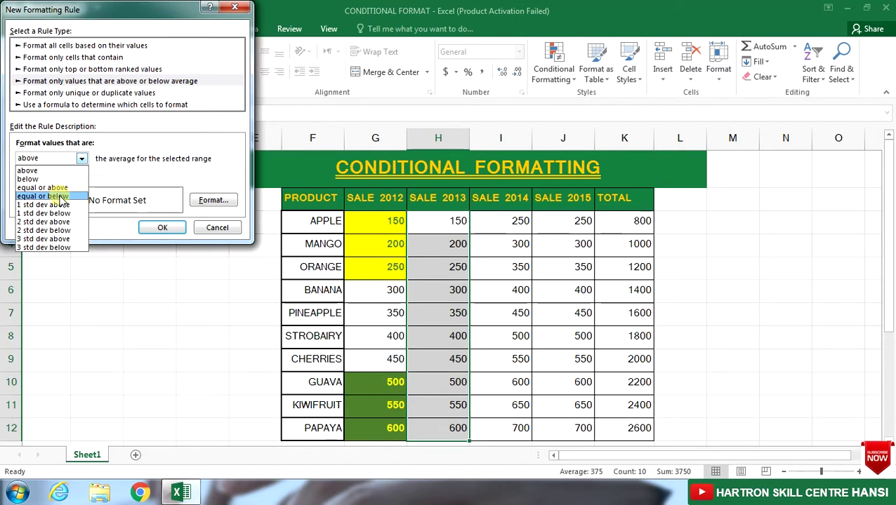
click(34, 171)
Step: Give the above-average rule a red fill and apply it to the SALE 2013 values
click(213, 200)
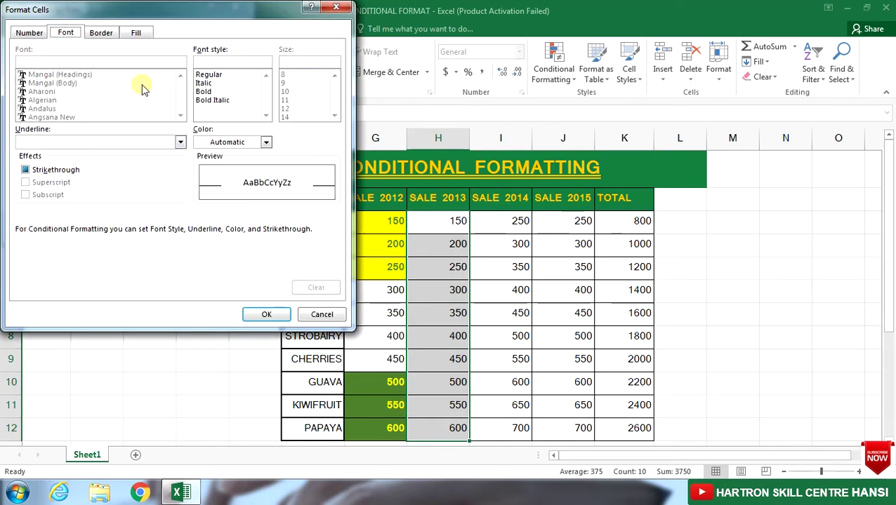
click(136, 33)
click(35, 161)
click(266, 314)
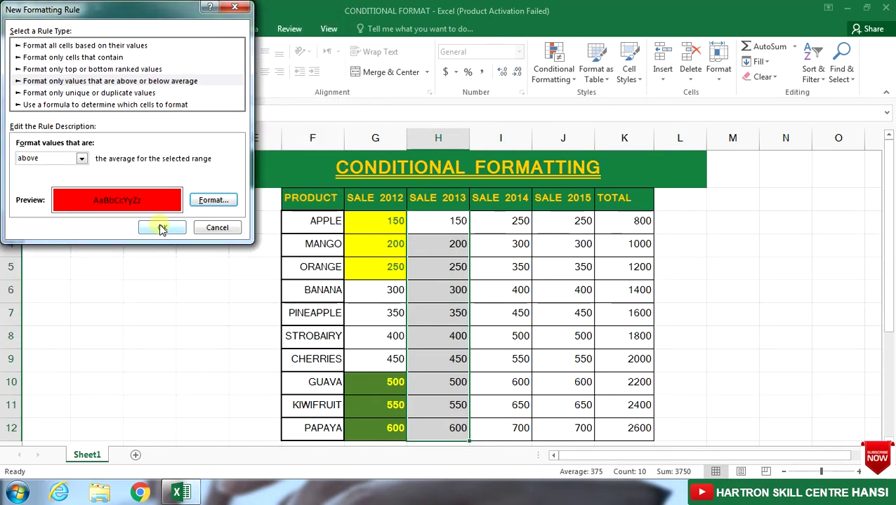
click(161, 228)
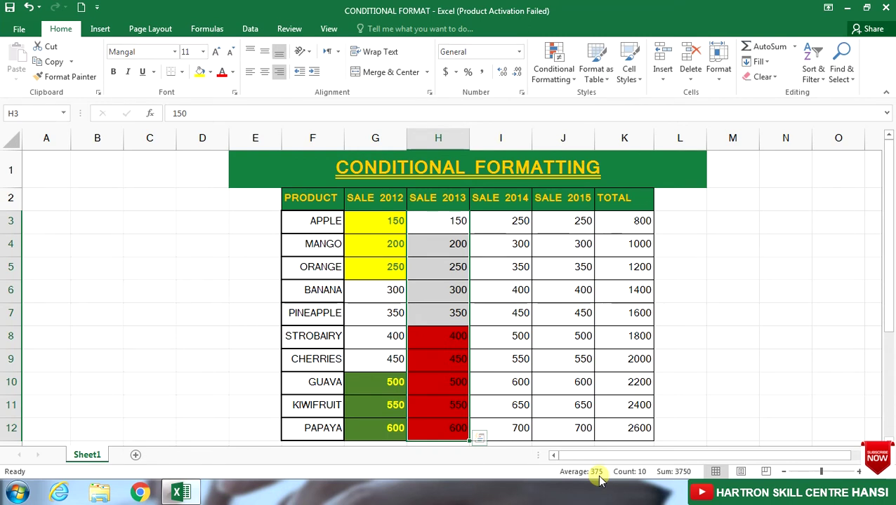
Step: Start a second average-based rule for the SALE 2013 values that targets values below the average
click(571, 81)
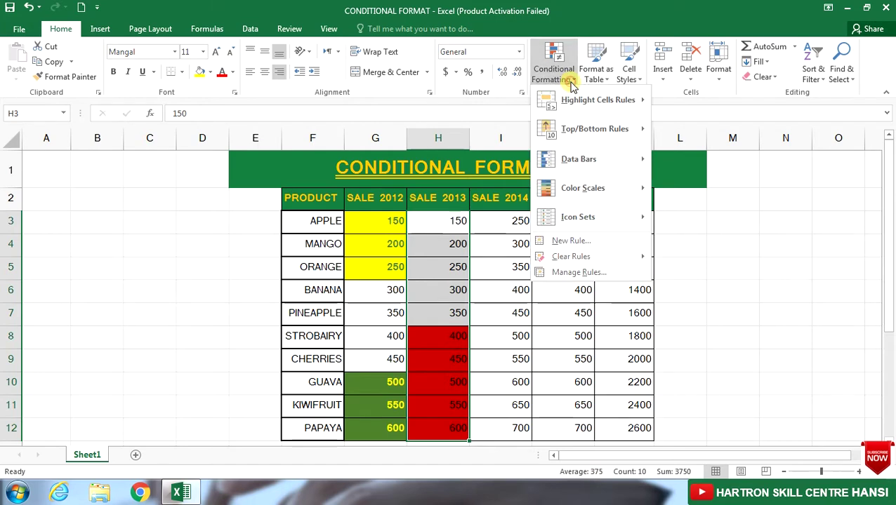
click(573, 241)
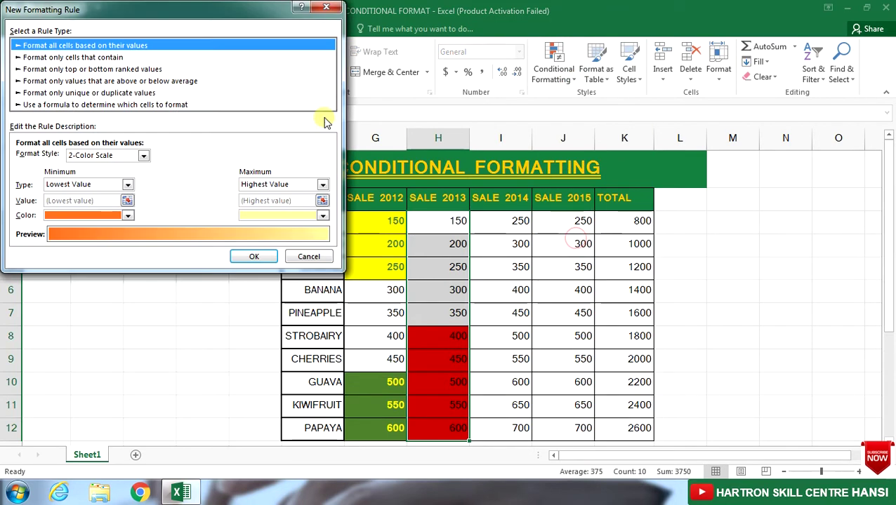
click(119, 81)
click(78, 159)
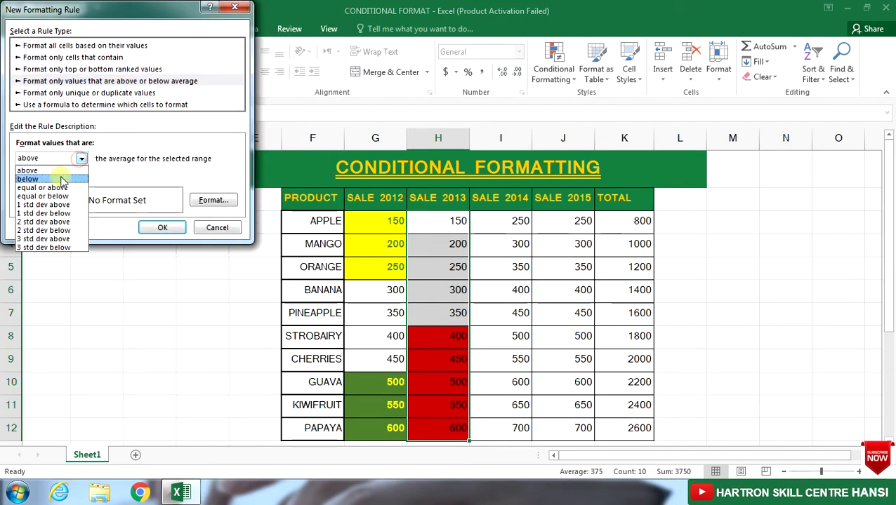
click(60, 179)
Step: Give the below-average rule a dark blue fill and apply it to the SALE 2013 values
click(204, 202)
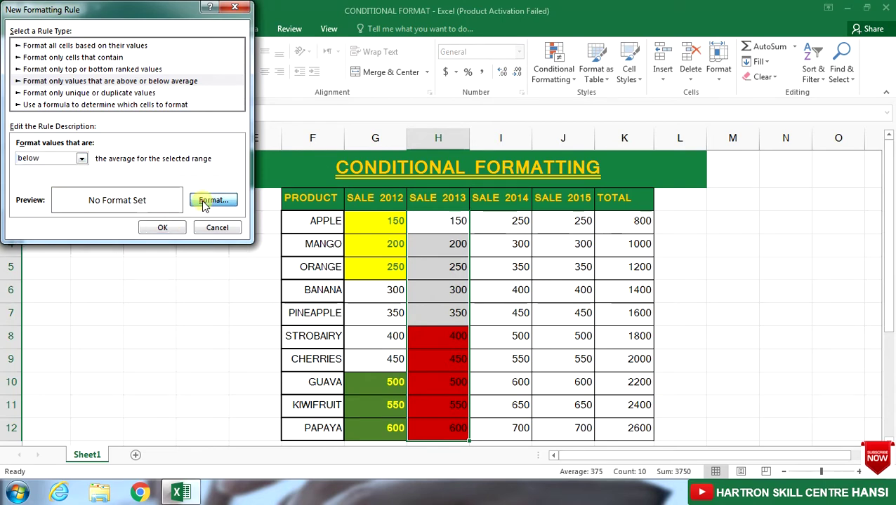
click(123, 155)
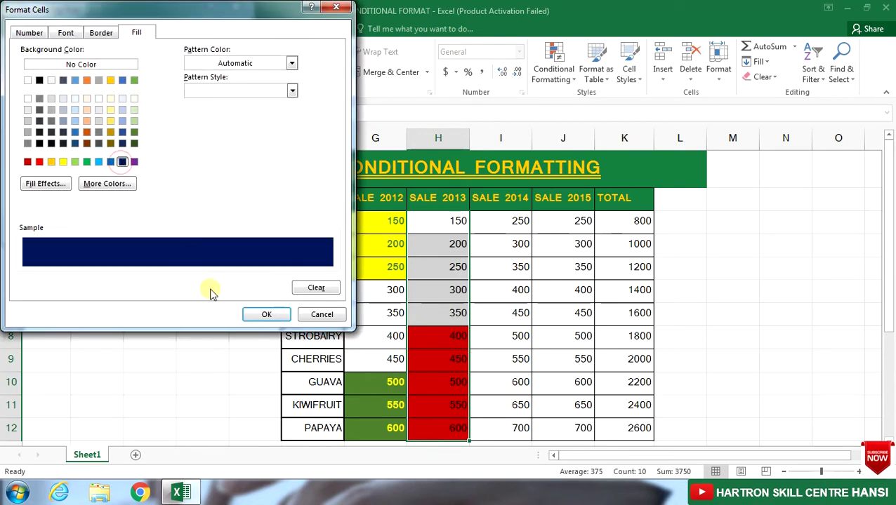
click(266, 315)
click(162, 228)
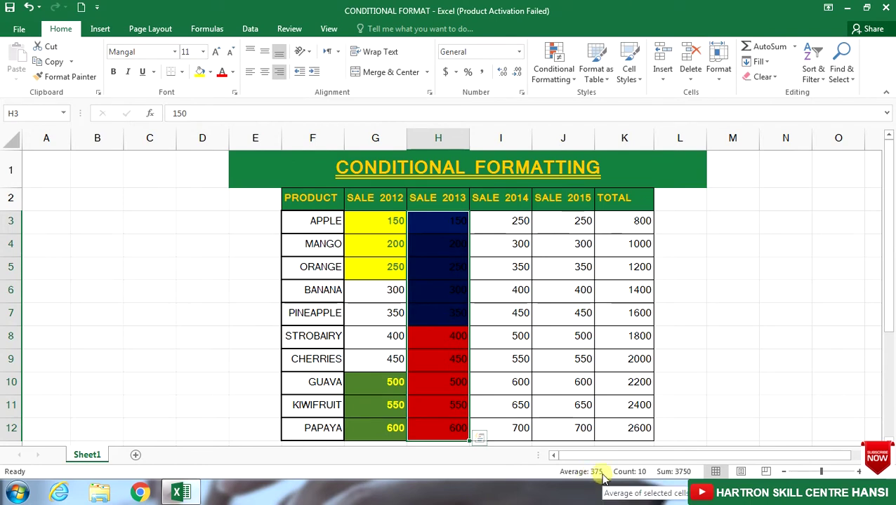
Step: Clear the conditional formatting rules from the whole sales table and select its data range F3:K12
click(454, 224)
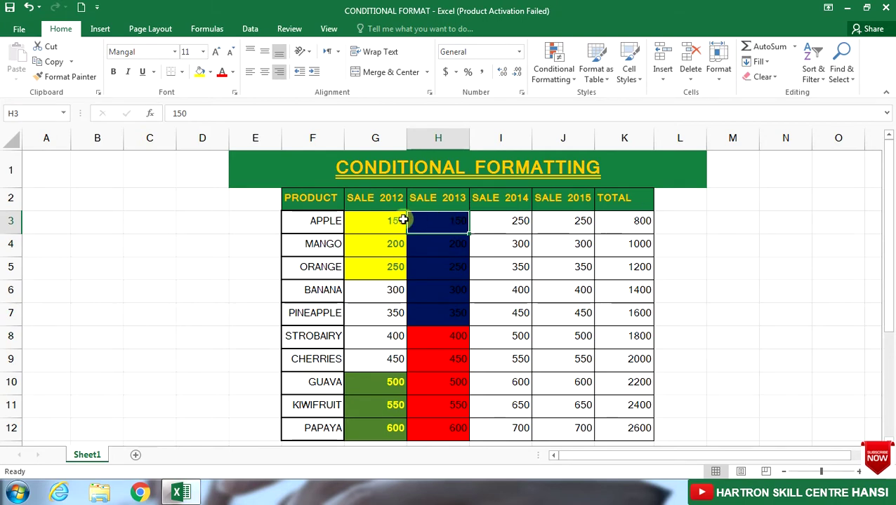
key(ctrl+a)
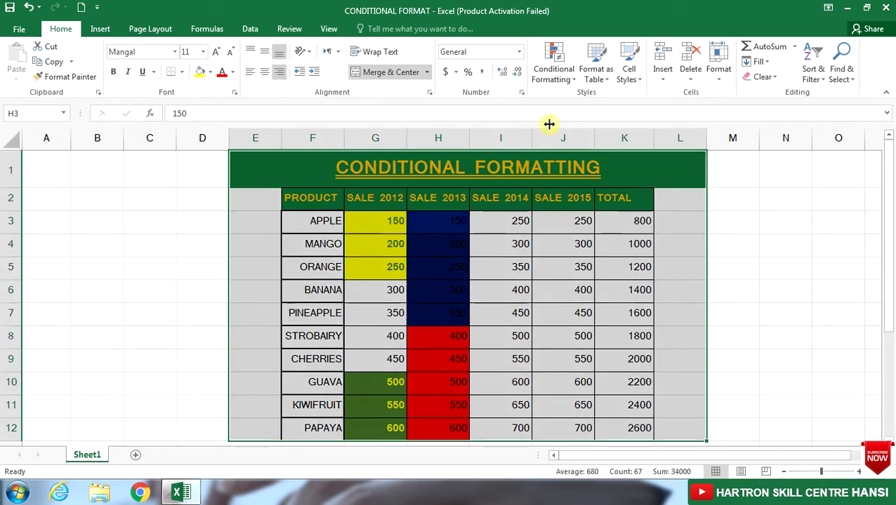
click(572, 80)
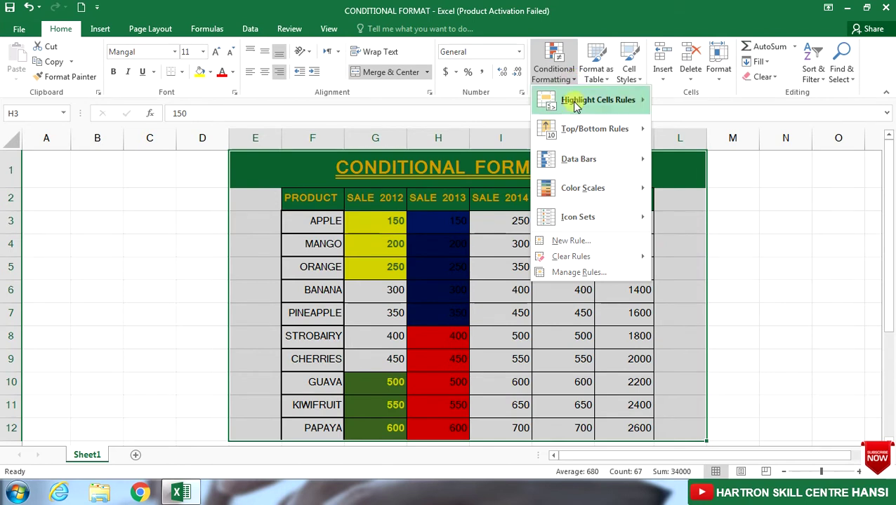
mouse_move(642, 257)
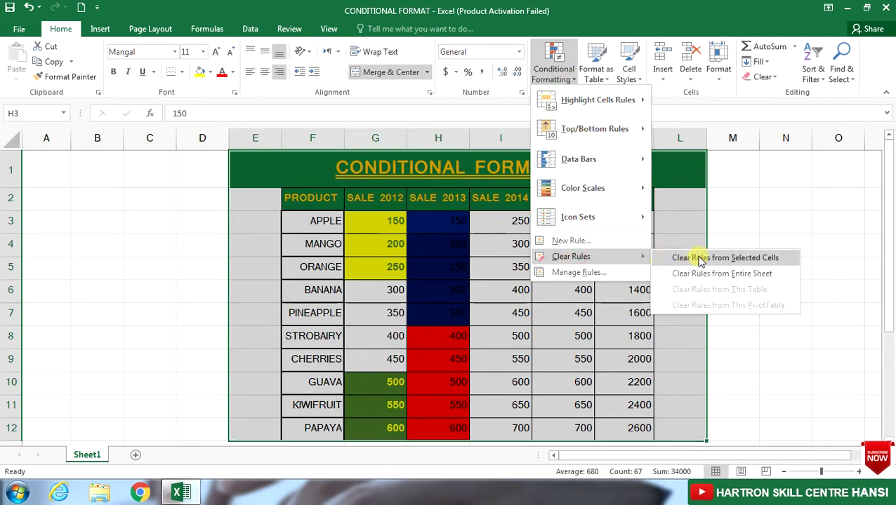
click(749, 258)
drag(308, 222, 636, 428)
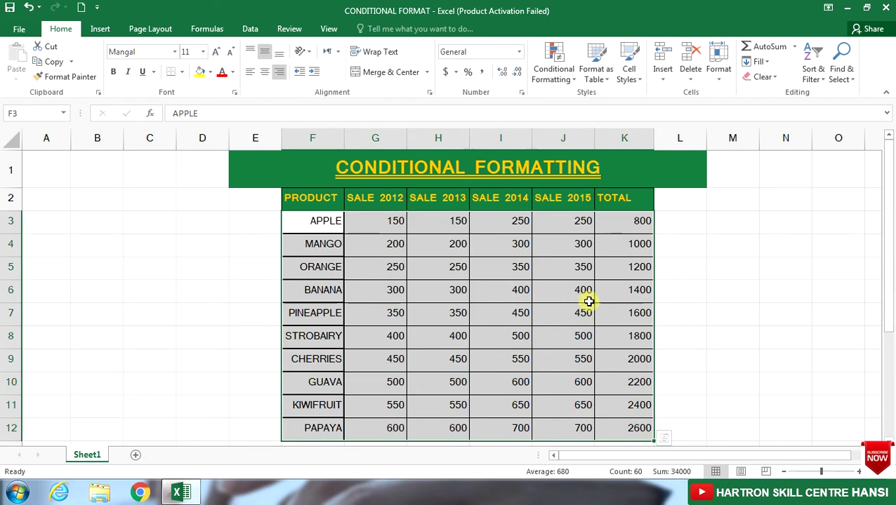
Step: Start a new formatting rule for F3:K12 that targets duplicate values
click(569, 78)
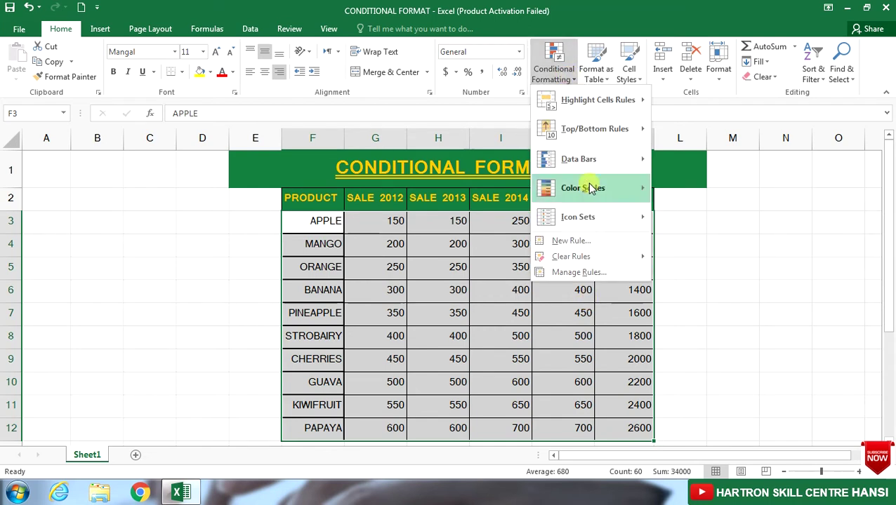
click(592, 245)
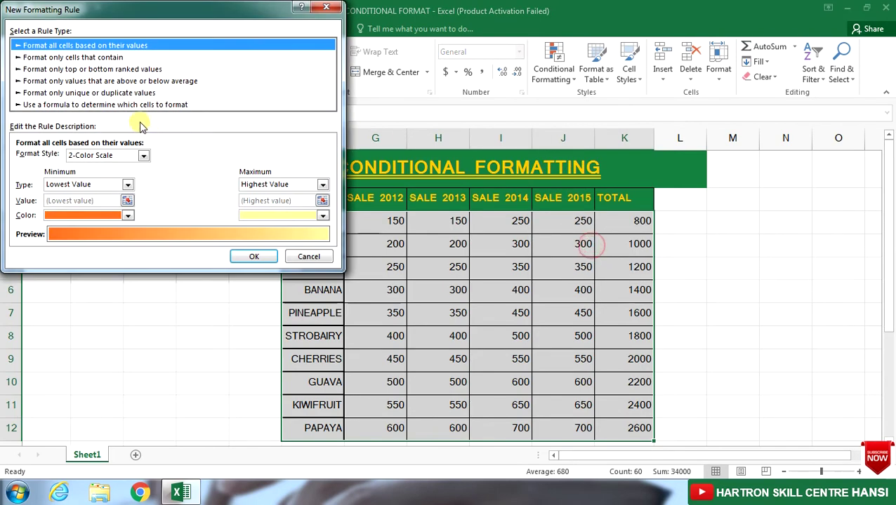
click(81, 93)
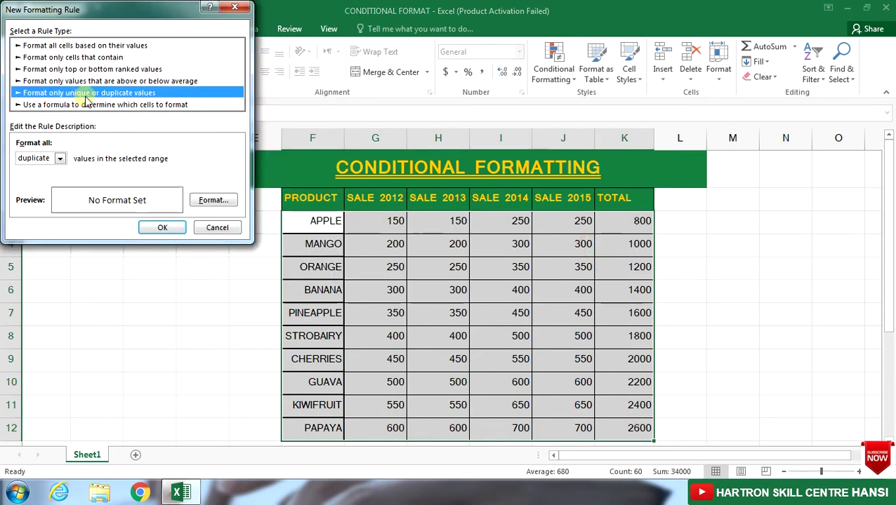
click(61, 158)
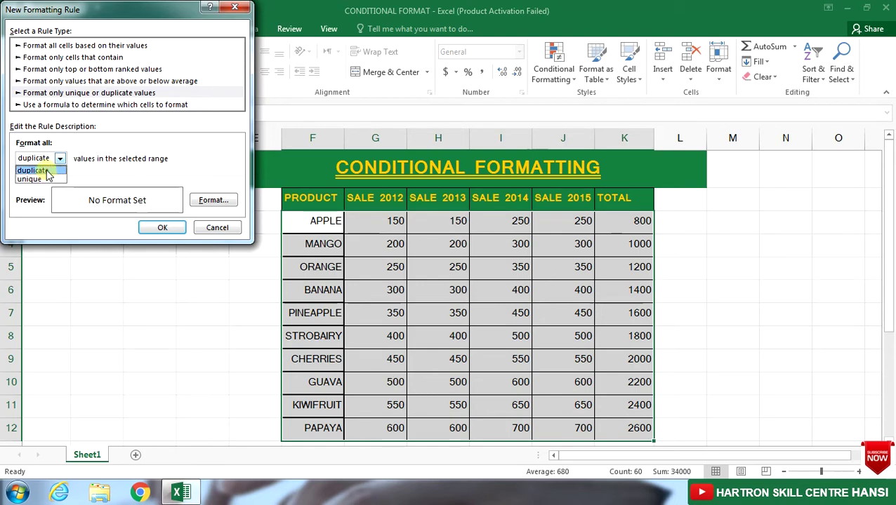
click(46, 172)
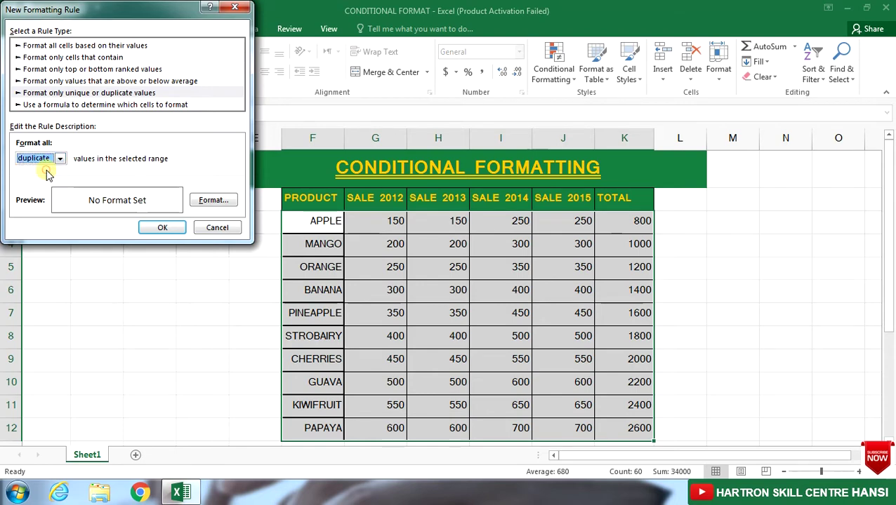
Step: Apply the duplicate-values rule with a dark blue fill and bold white font, and undo it
click(223, 202)
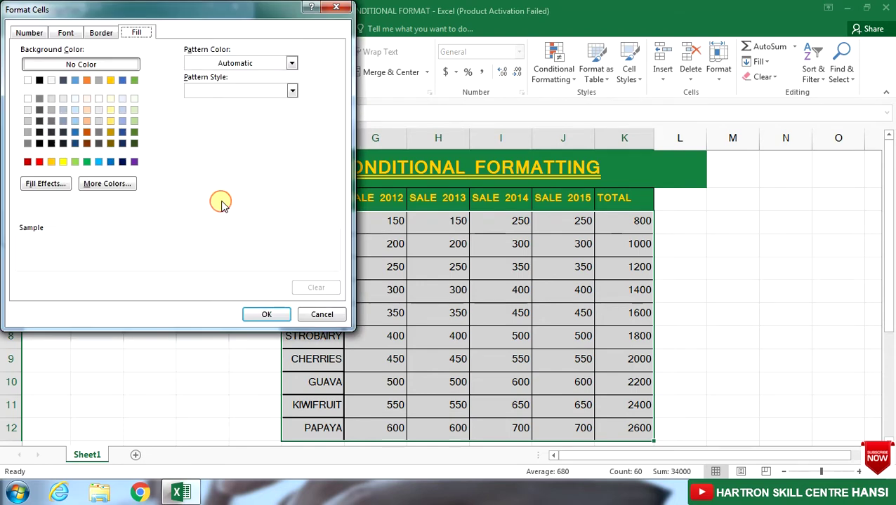
click(122, 163)
click(66, 33)
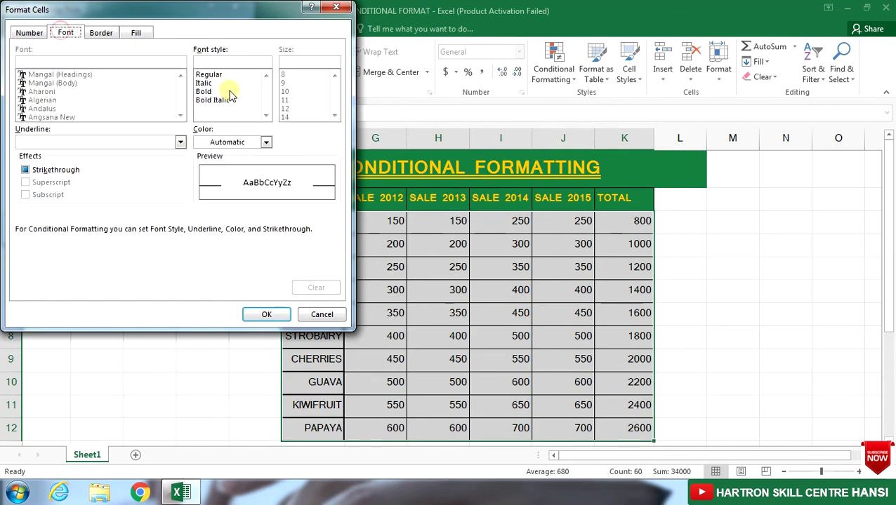
click(237, 144)
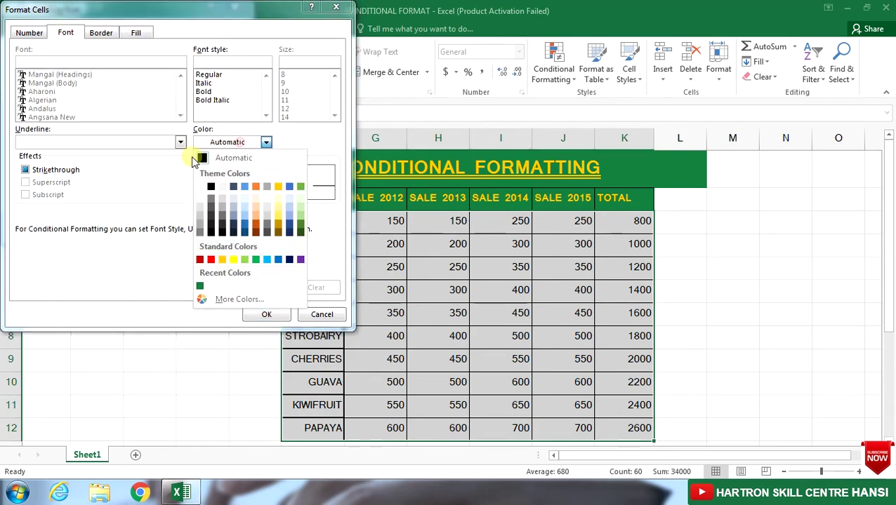
click(204, 91)
click(266, 314)
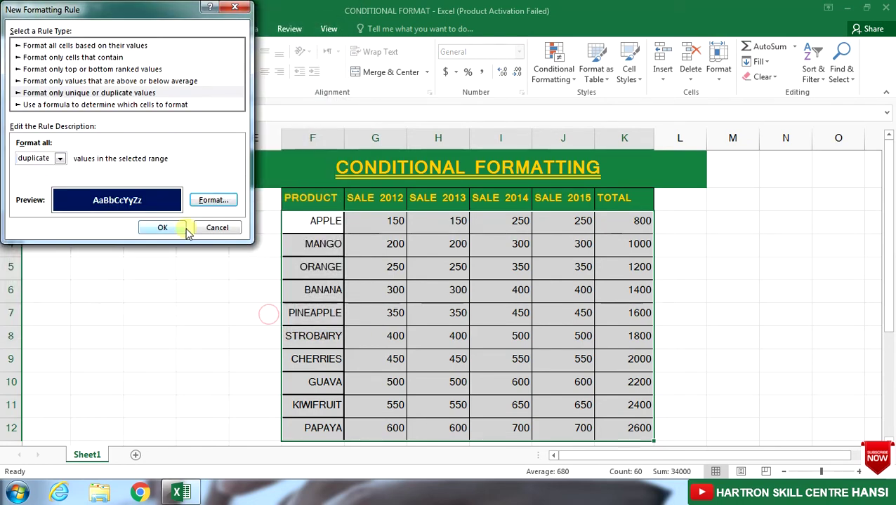
click(176, 228)
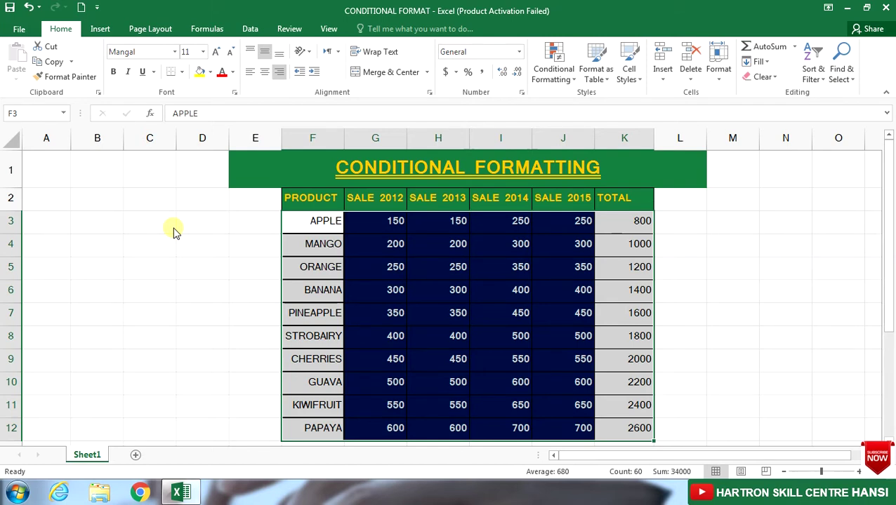
key(ctrl+z)
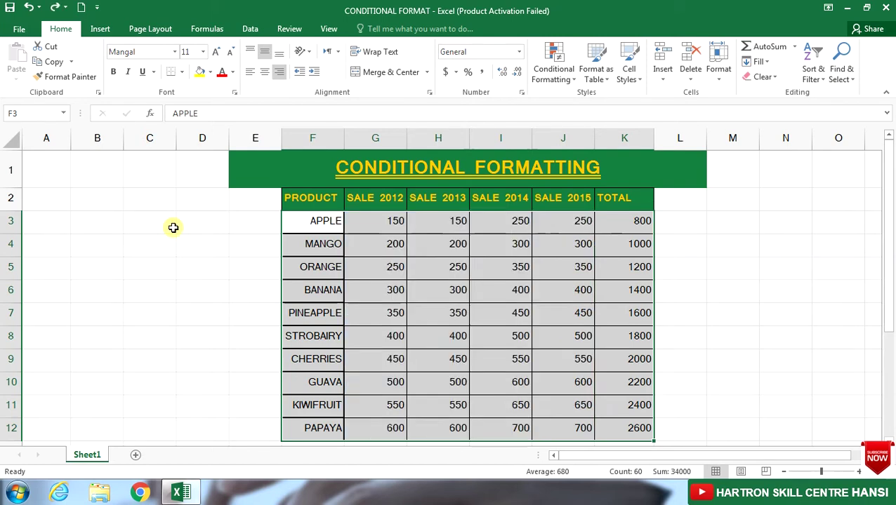
Step: Create a formatting rule for unique values in F3:K12 without setting any format
click(555, 68)
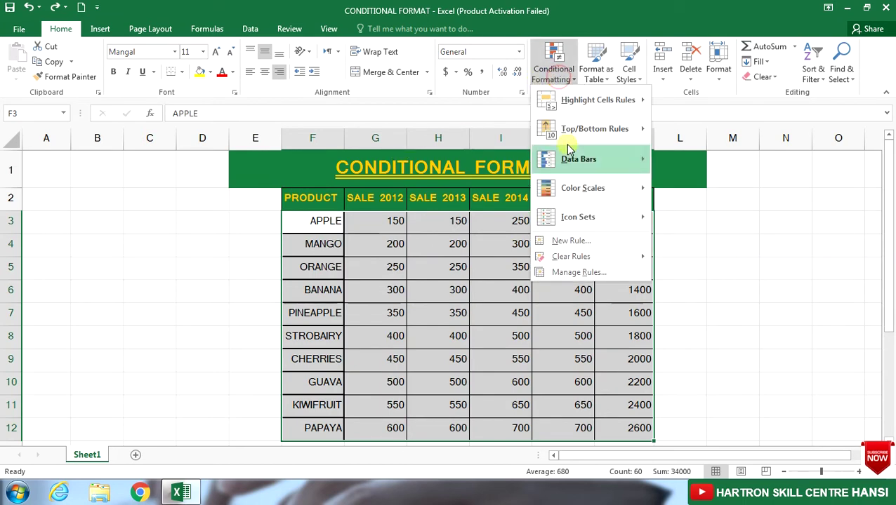
click(570, 240)
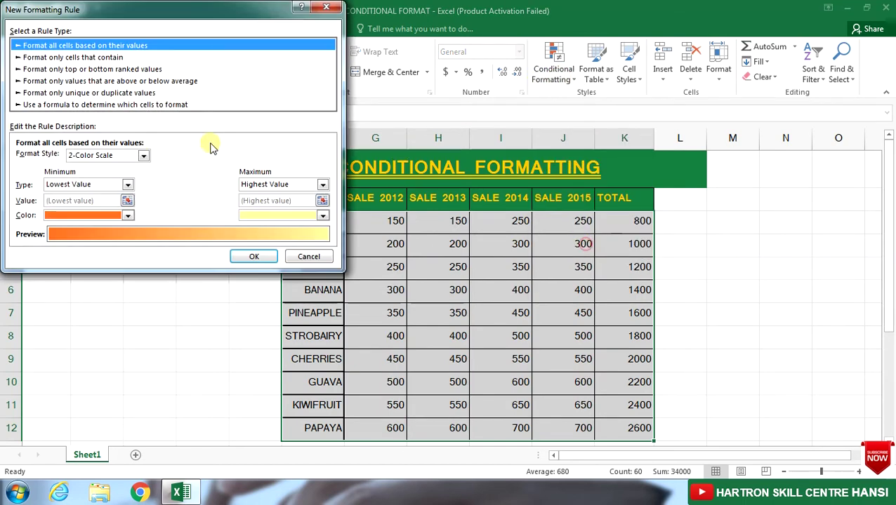
click(109, 94)
click(58, 158)
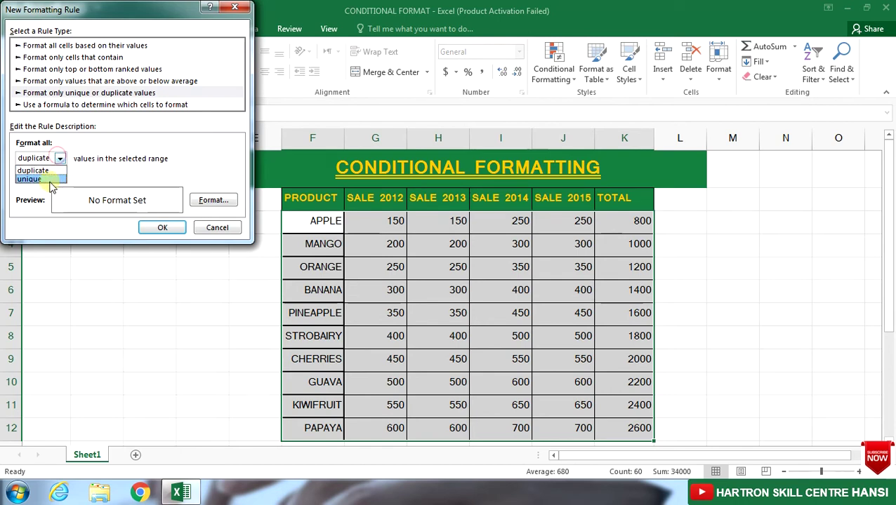
click(51, 178)
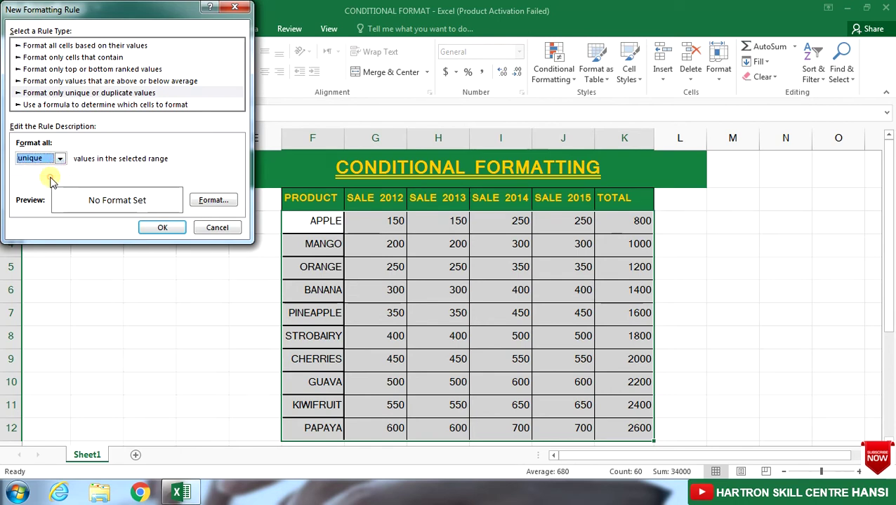
click(158, 233)
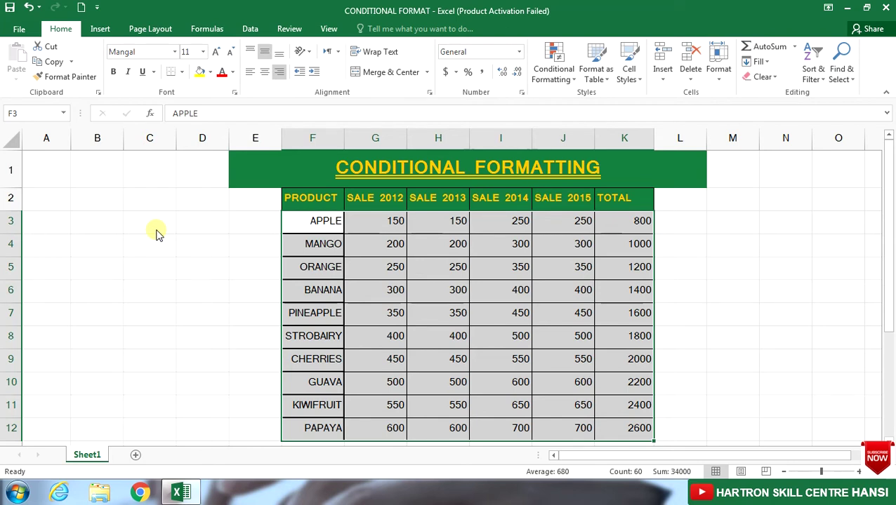
Step: Edit the existing Unique Values rule for F3:K12 to use a red fill
click(570, 75)
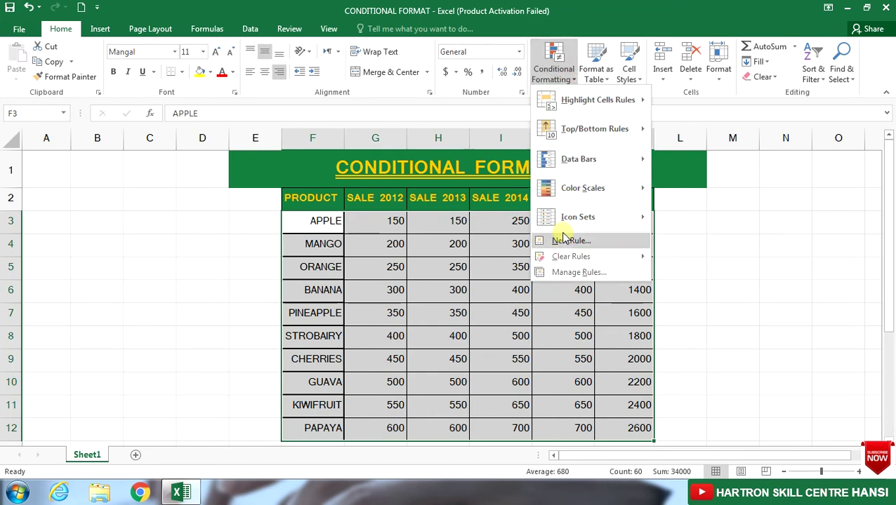
click(565, 275)
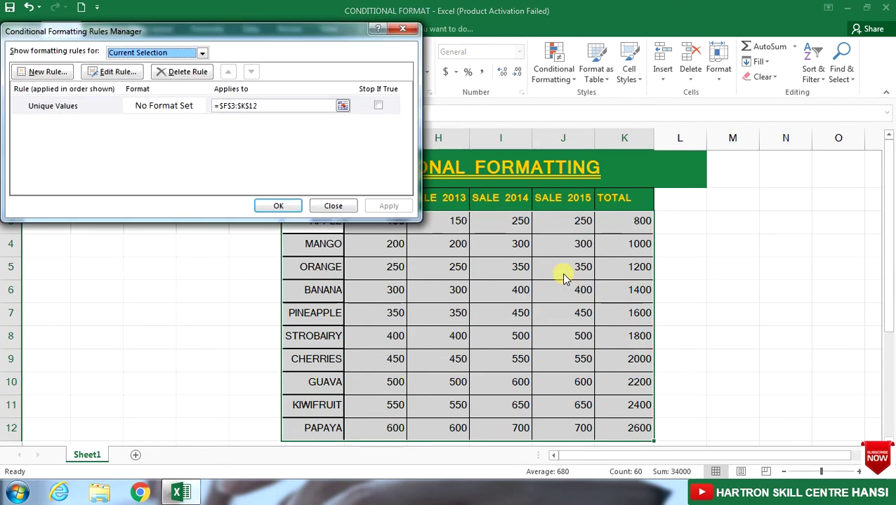
click(94, 109)
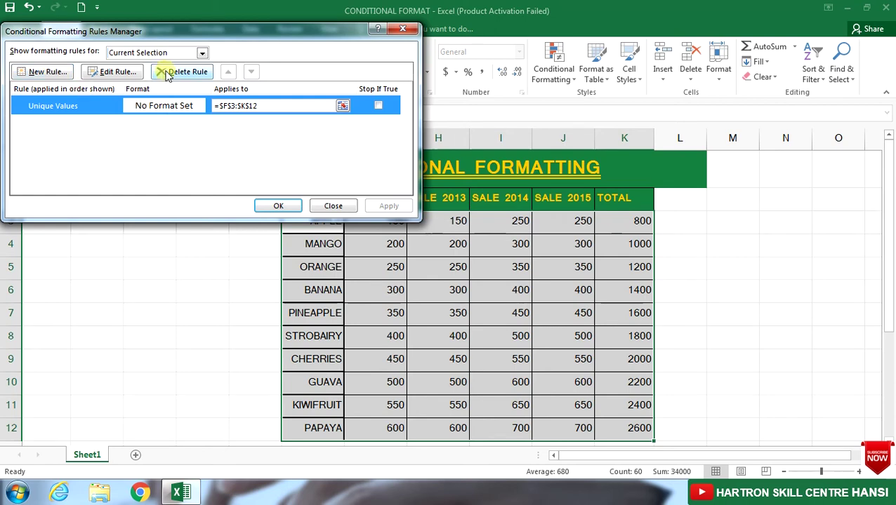
click(127, 73)
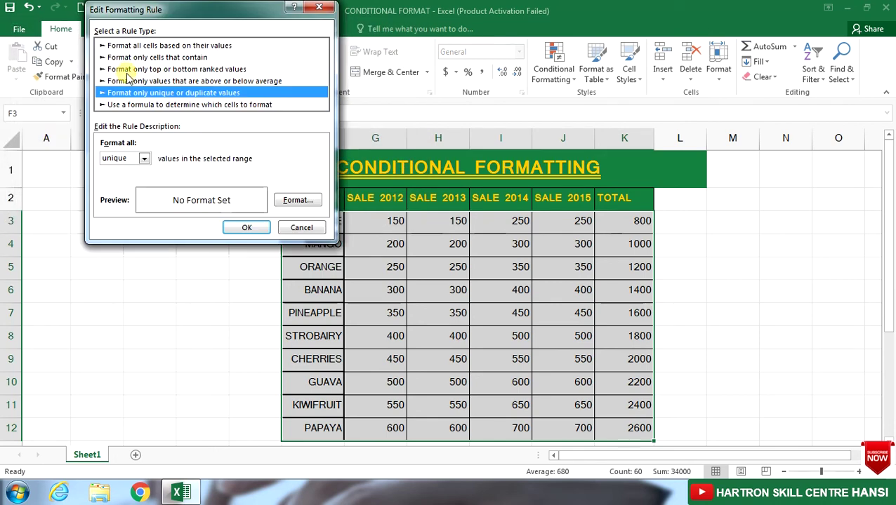
click(298, 200)
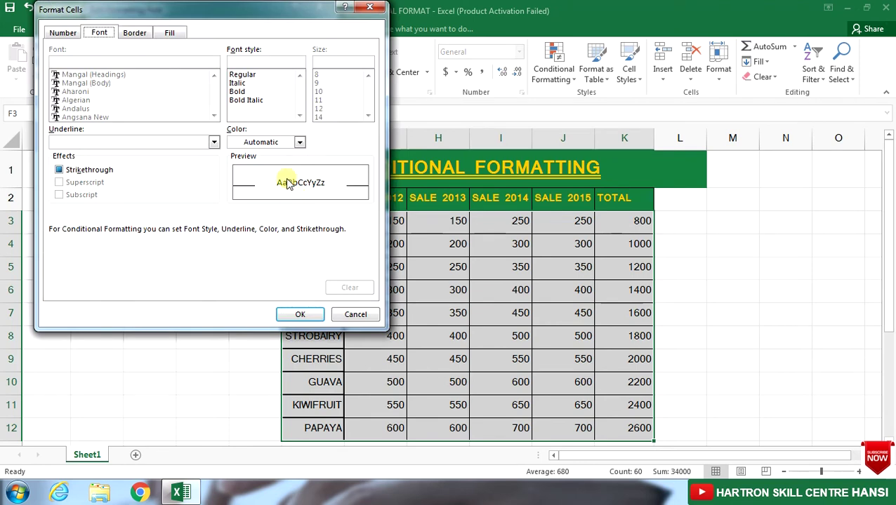
click(171, 32)
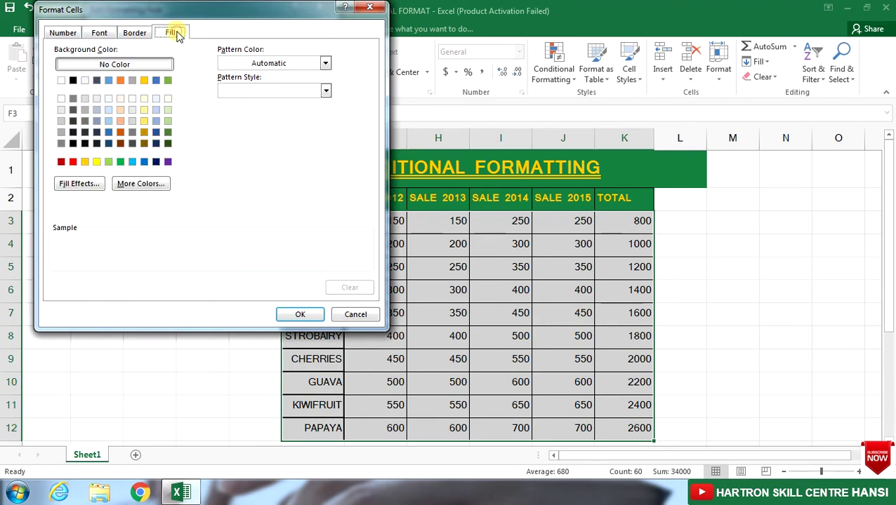
click(62, 162)
Step: Set the Unique Values rule's font to bold white and apply the edited rule to the table
click(99, 32)
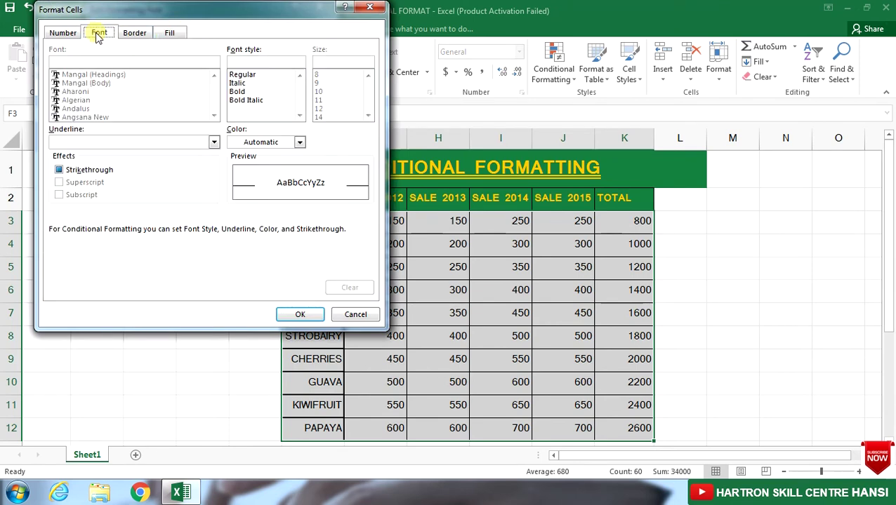
click(242, 92)
click(299, 141)
click(234, 187)
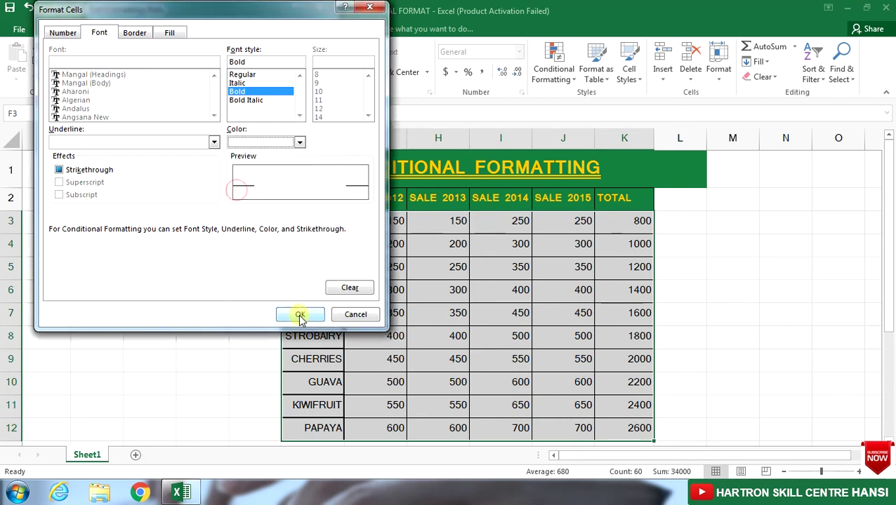
click(300, 314)
click(249, 228)
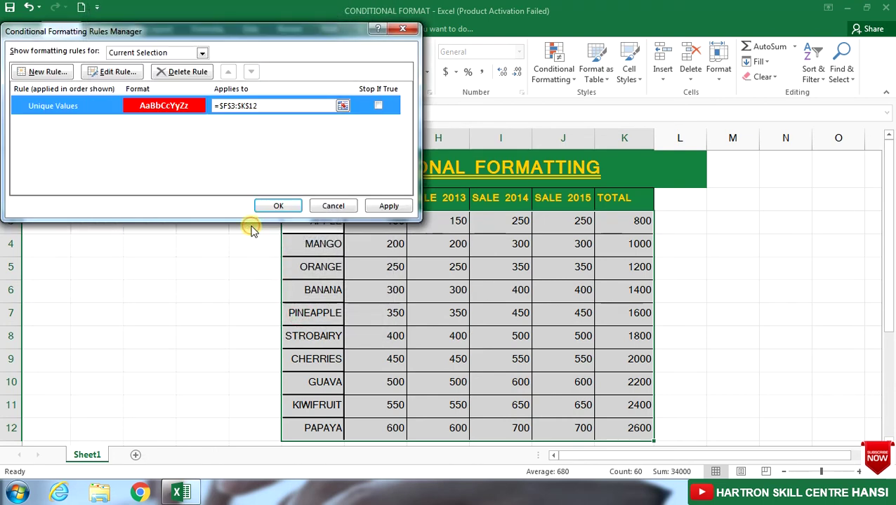
click(390, 206)
click(279, 206)
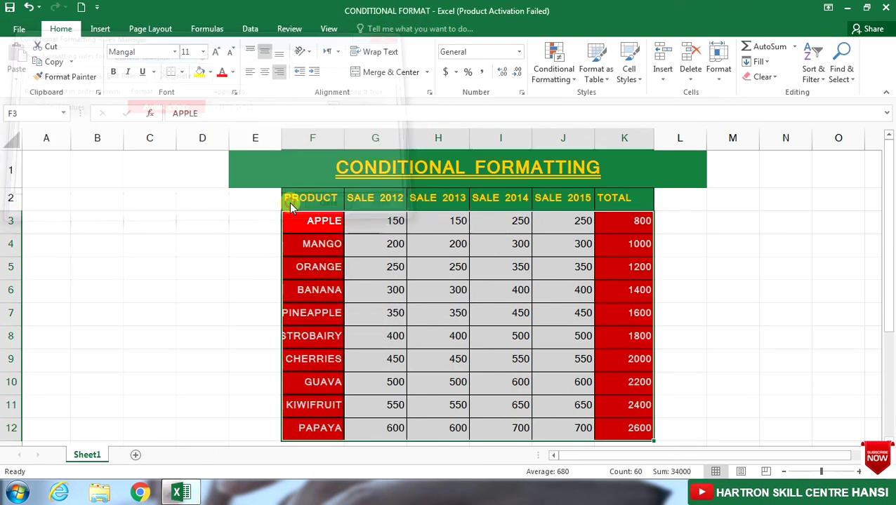